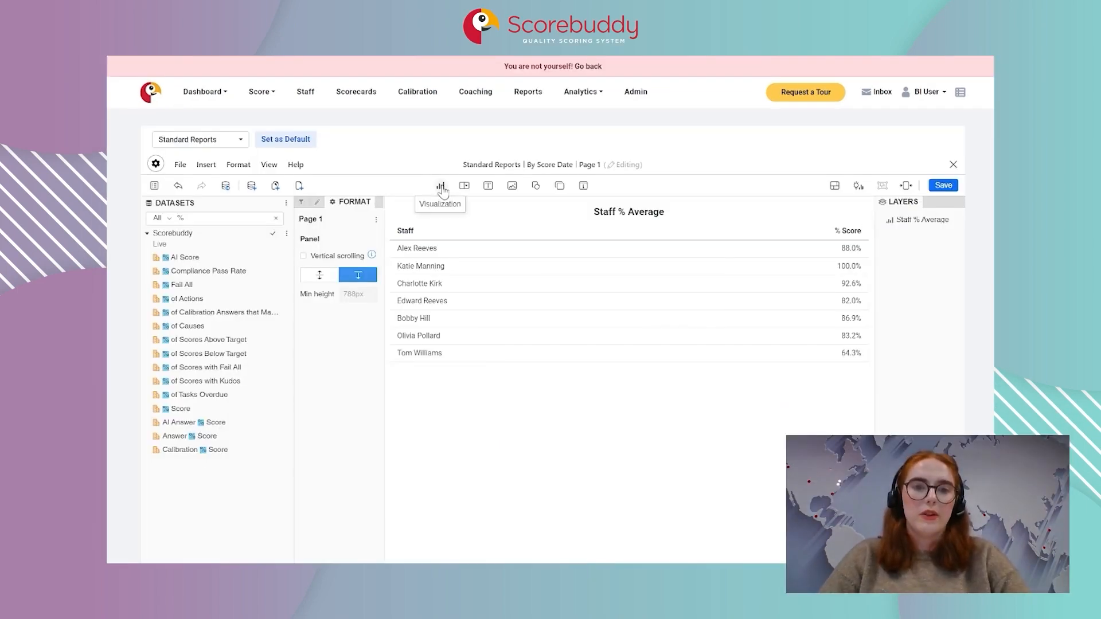
Step: Insert a vertical bar chart and enlarge it to fill the empty area below the Staff % Average table
{"action": "scroll", "coordinate": [525, 430], "scroll_direction": "down", "scroll_amount": 2}
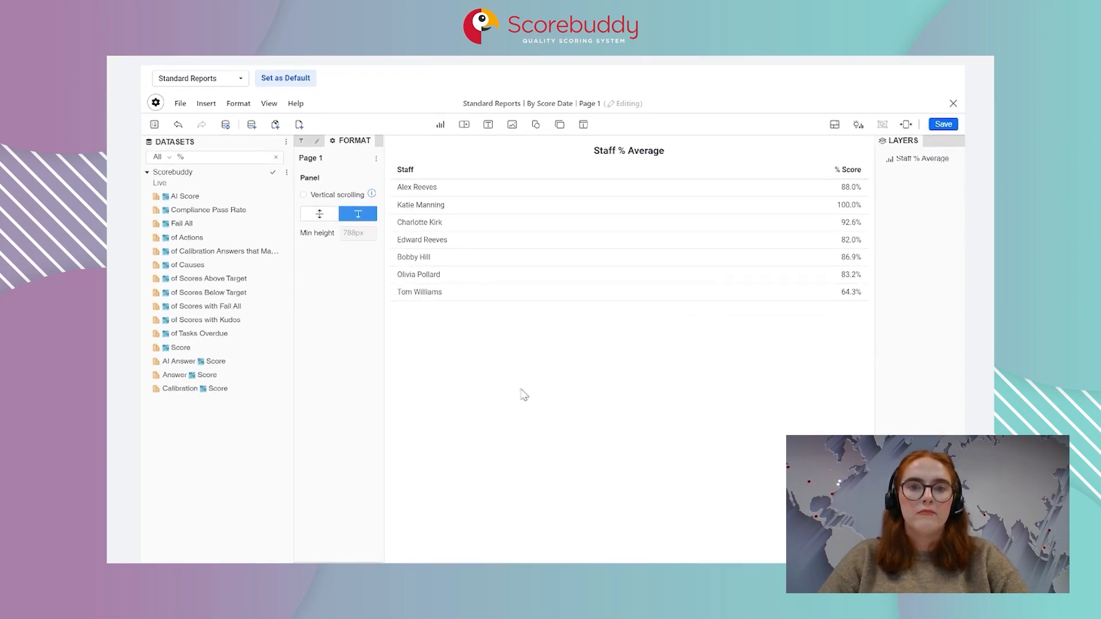
{"action": "left_click", "coordinate": [440, 127]}
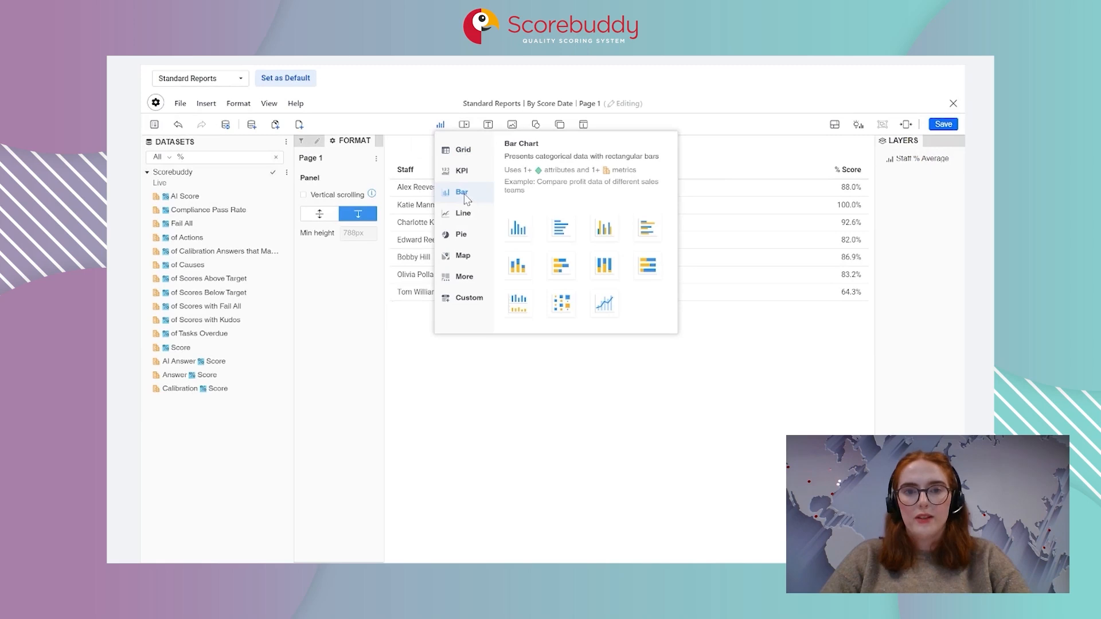
{"action": "left_click", "coordinate": [519, 230]}
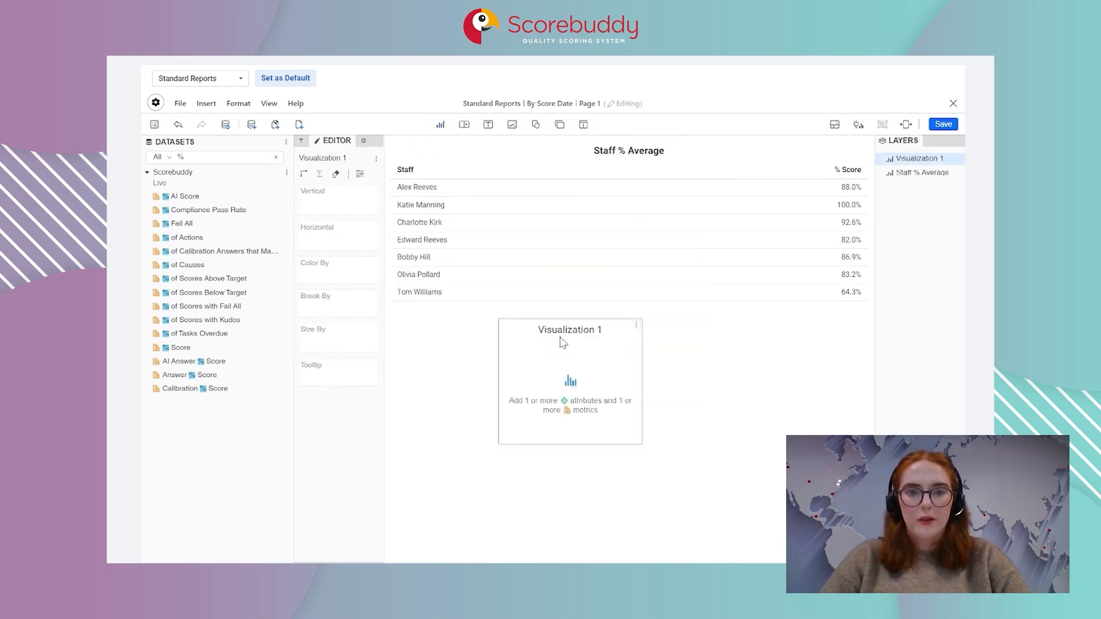
{"action": "left_click_drag", "start_coordinate": [506, 336], "coordinate": [454, 326]}
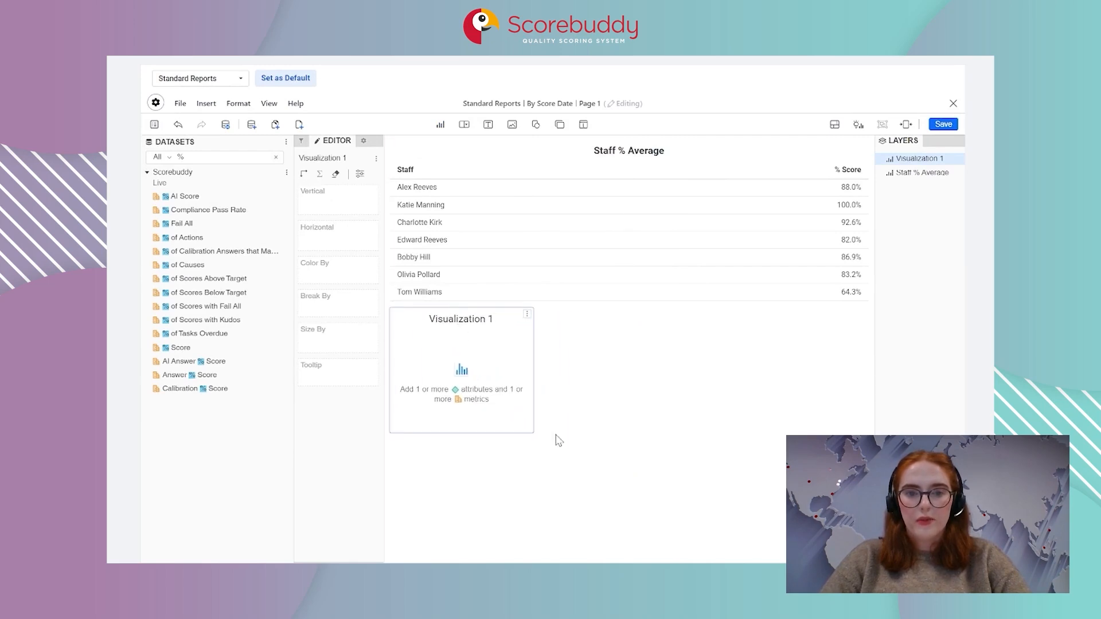
{"action": "left_click_drag", "start_coordinate": [530, 430], "coordinate": [868, 557]}
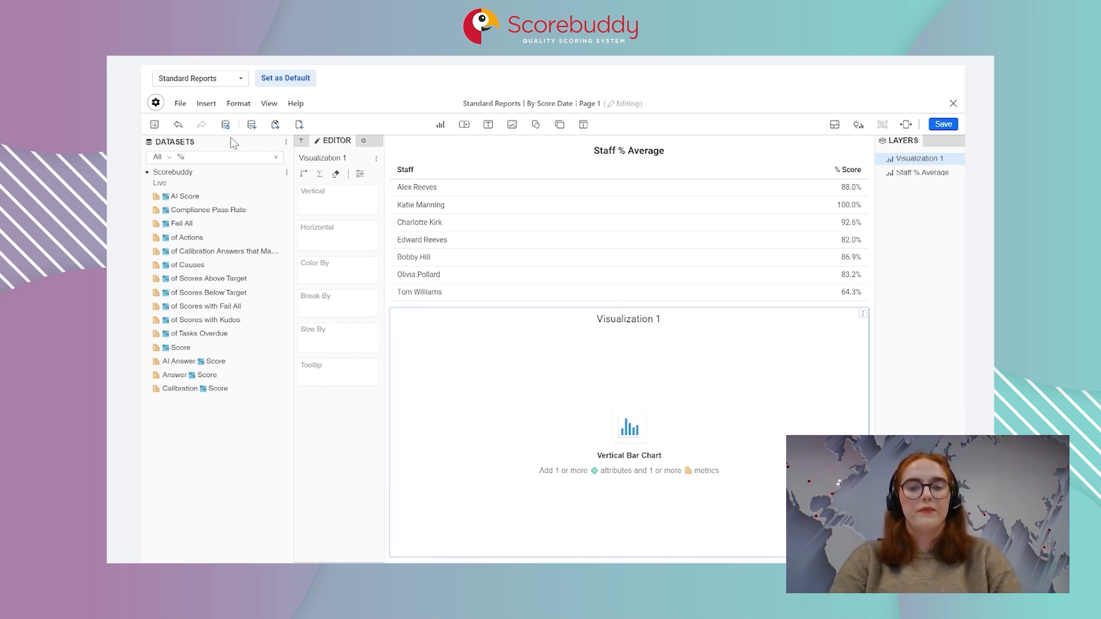
Step: Search the datasets for "Score" and add Score Week to the chart's horizontal axis
{"action": "key", "text": "BackSpace"}
{"action": "type", "text": "Score"}
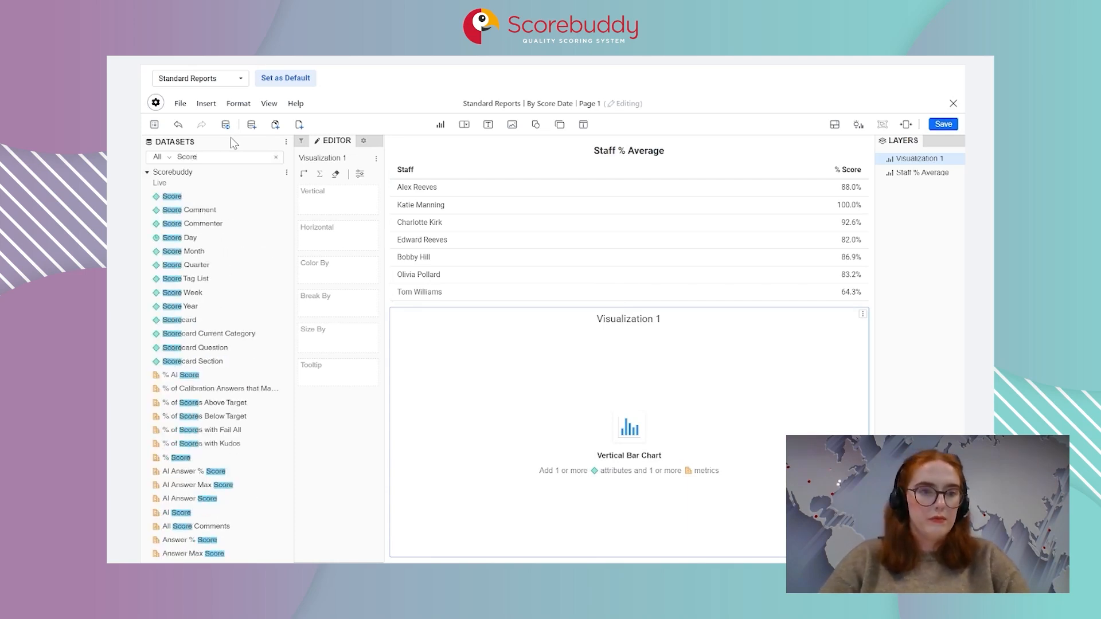
{"action": "scroll", "coordinate": [217, 258], "scroll_direction": "down", "scroll_amount": 3}
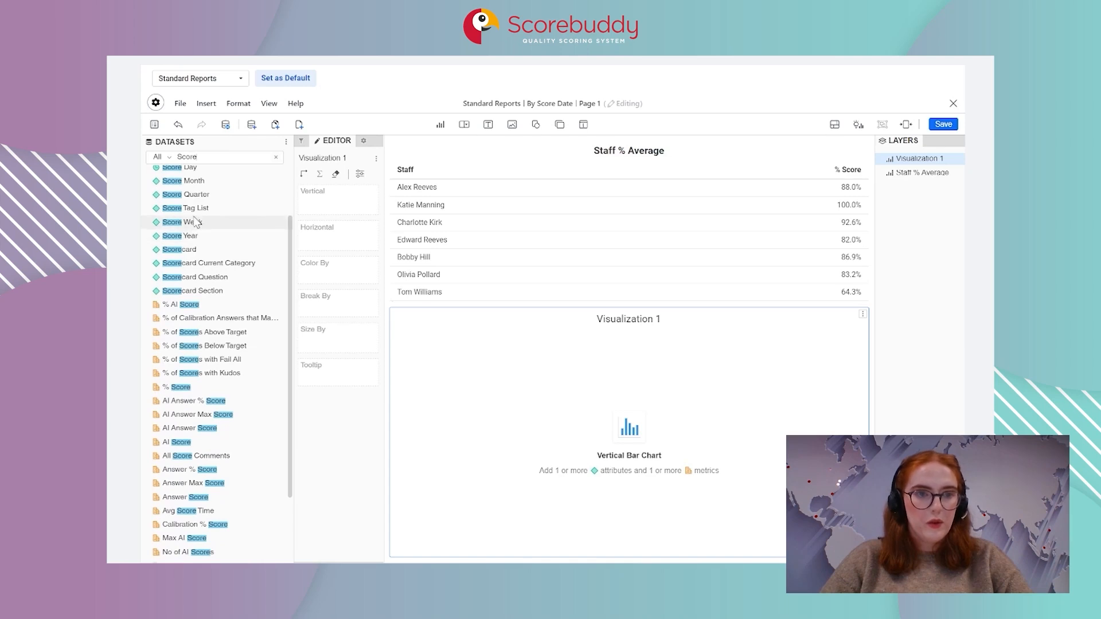
{"action": "left_click_drag", "start_coordinate": [196, 224], "coordinate": [367, 248]}
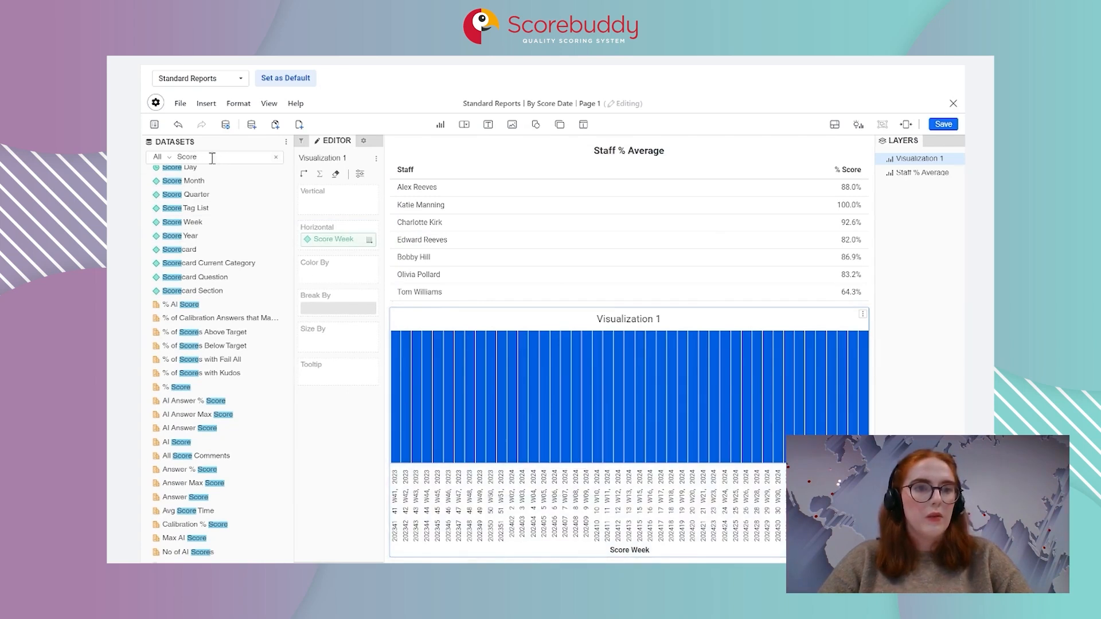
Step: Search the datasets for "%" and add the % Score metric to the chart's vertical axis
{"action": "left_click_drag", "start_coordinate": [202, 155], "coordinate": [176, 156]}
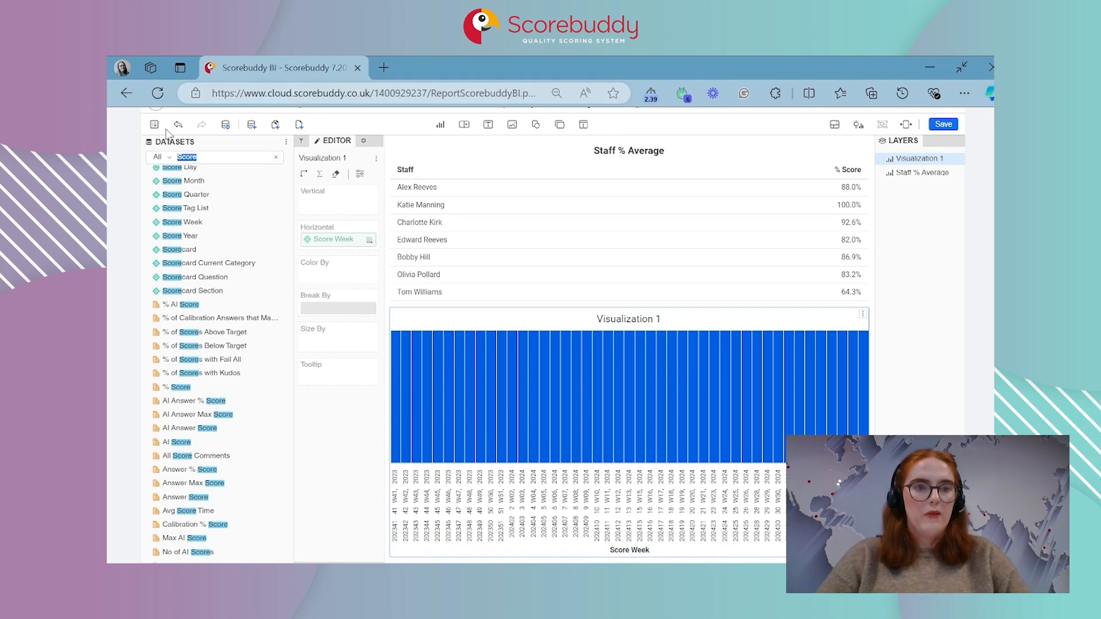
{"action": "left_click", "coordinate": [208, 157]}
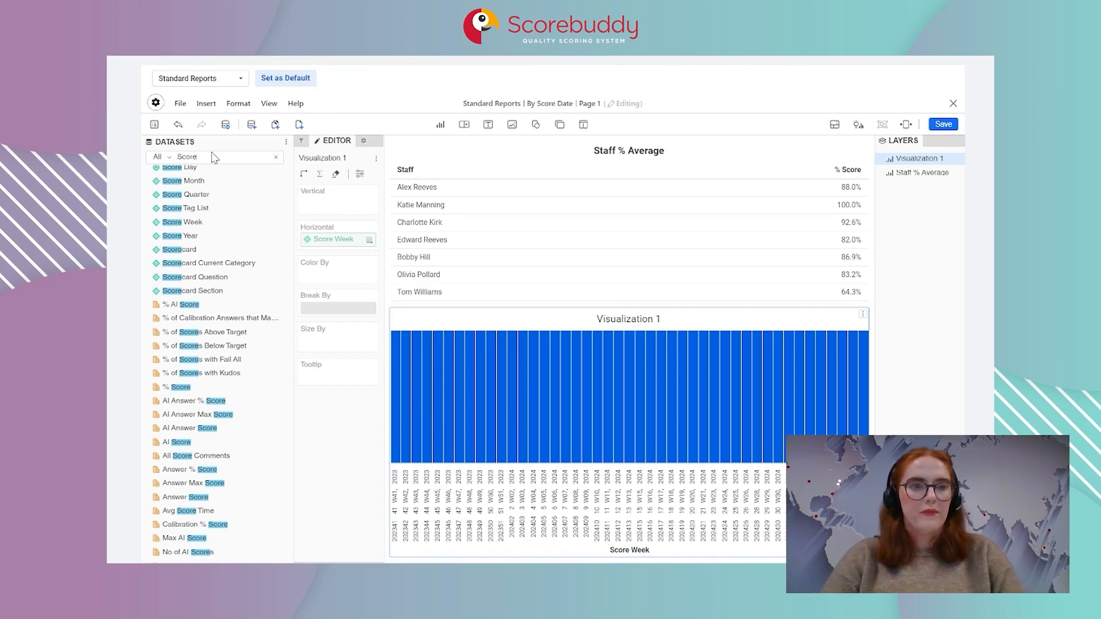
{"action": "key", "text": "BackSpace"}
{"action": "key", "text": "BackSpace"}
{"action": "key", "text": "BackSpace"}
{"action": "key", "text": "BackSpace"}
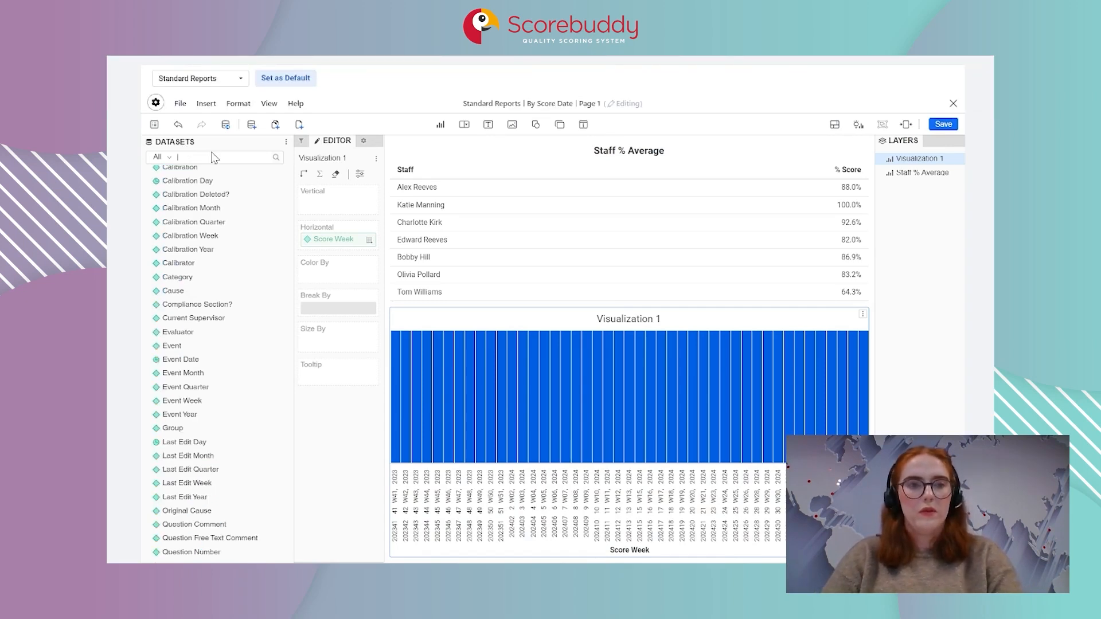
{"action": "type", "text": "%"}
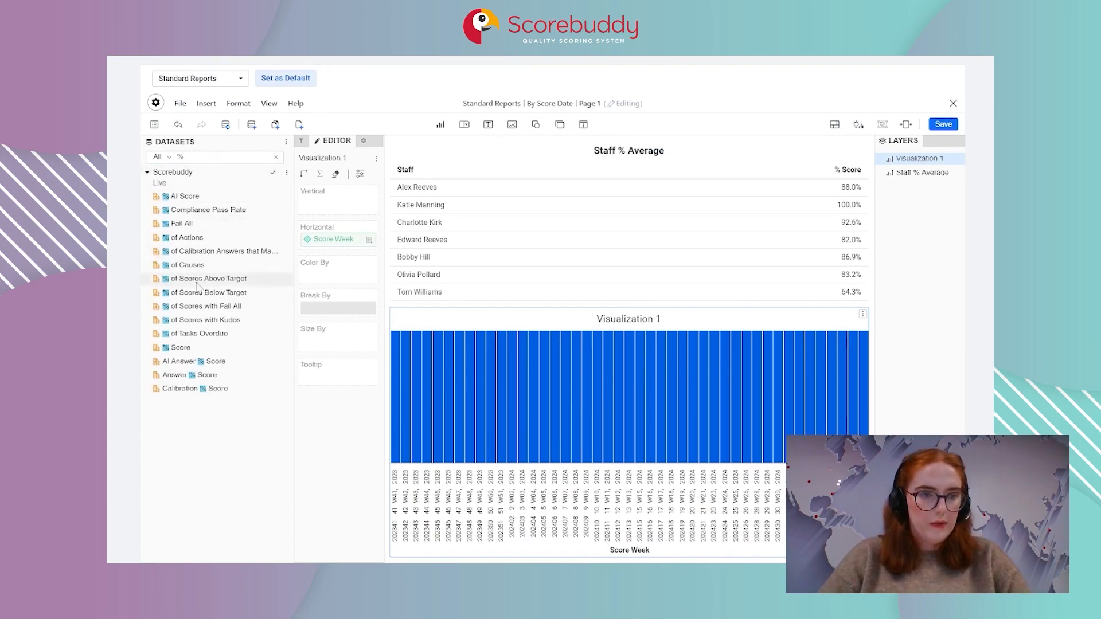
{"action": "left_click_drag", "start_coordinate": [181, 347], "coordinate": [337, 206]}
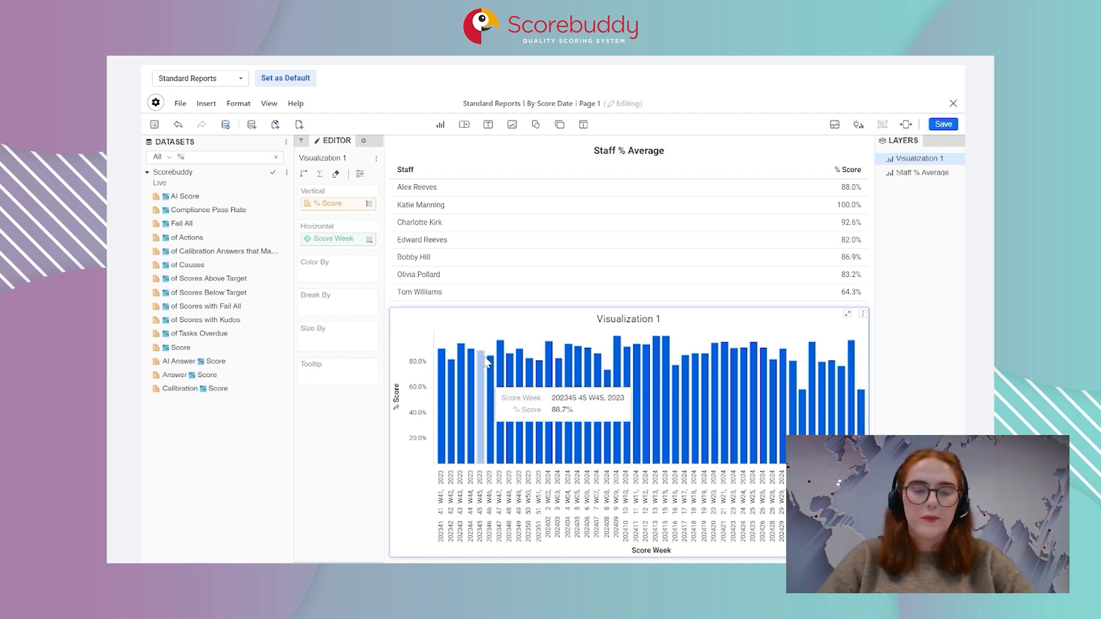
{"action": "right_click", "coordinate": [346, 241]}
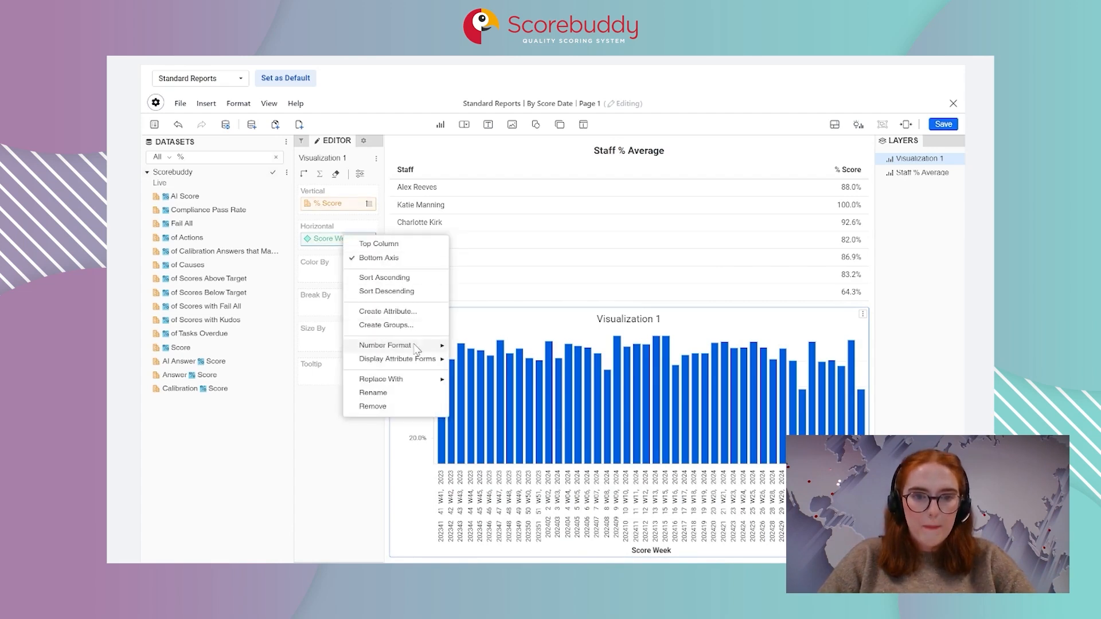
{"action": "mouse_move", "coordinate": [418, 361]}
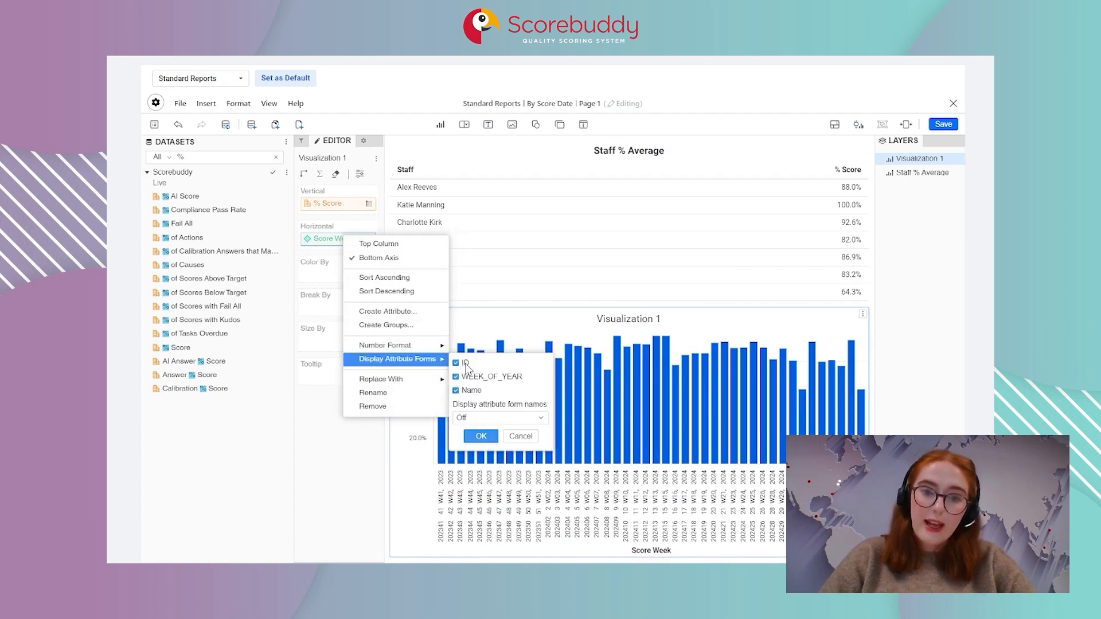
{"action": "left_click", "coordinate": [469, 364]}
{"action": "left_click", "coordinate": [469, 377]}
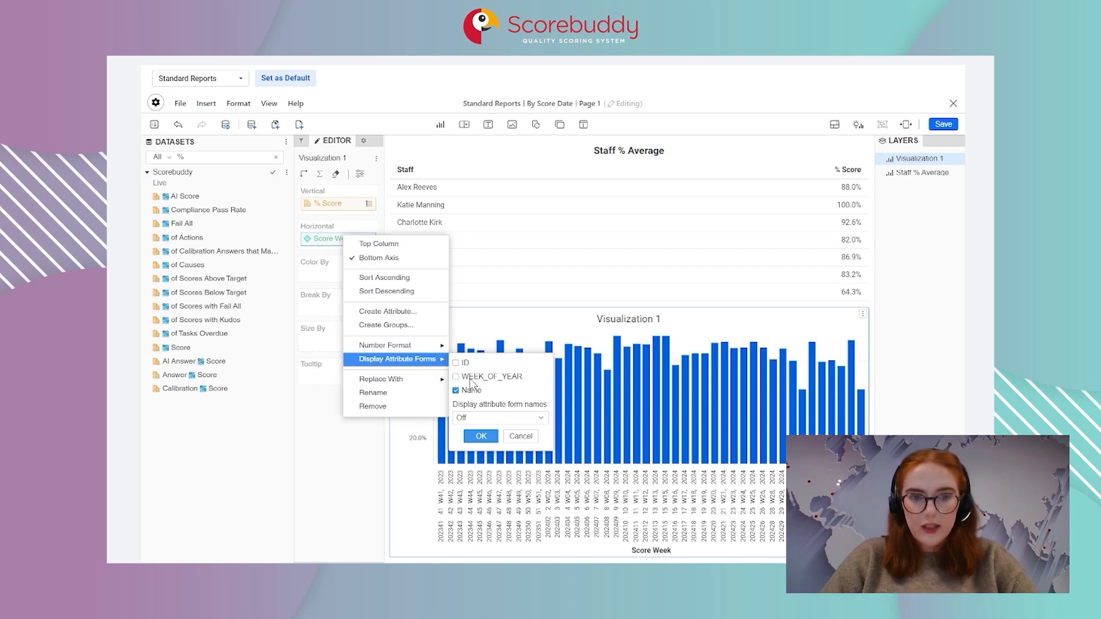
Step: Hide the ID and WEEK_OF_YEAR attribute forms of Score Week so that only Name is displayed
{"action": "right_click", "coordinate": [322, 240]}
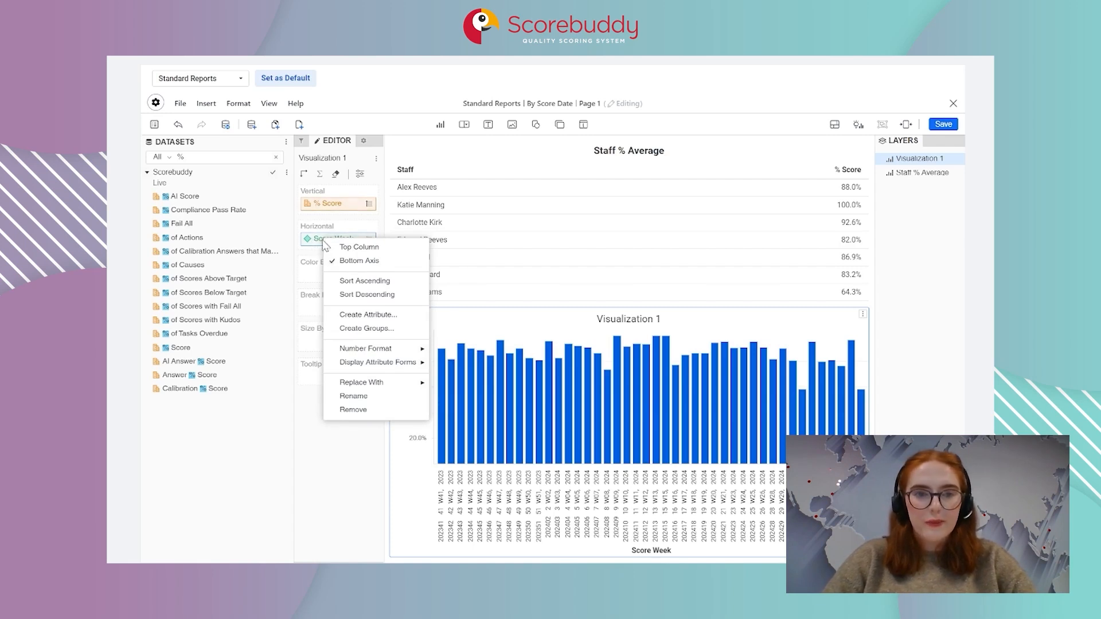
{"action": "mouse_move", "coordinate": [395, 370]}
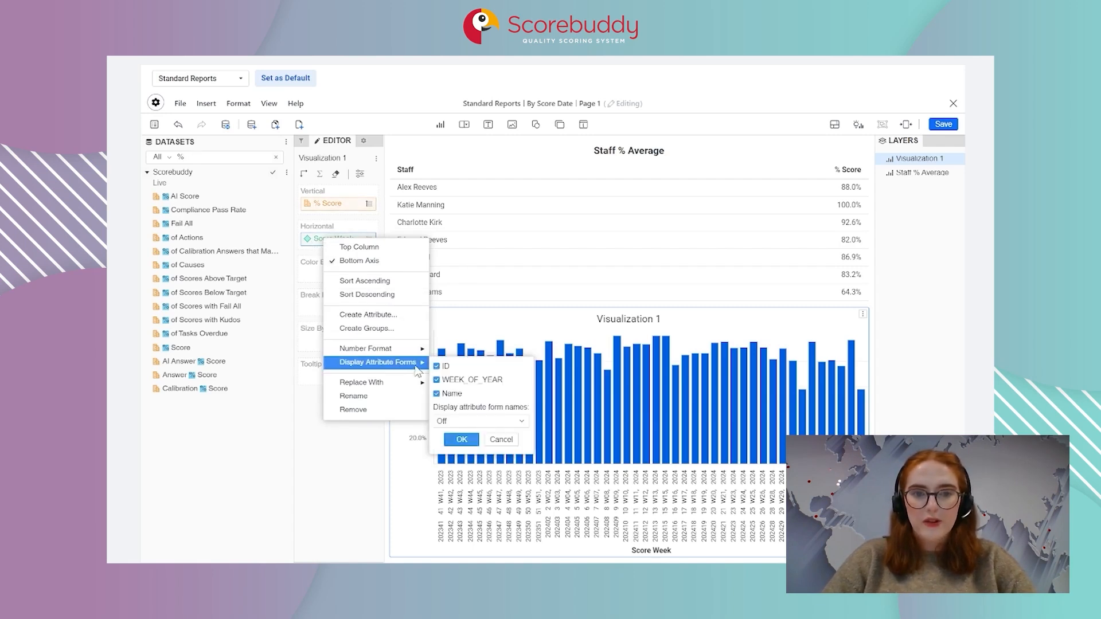
{"action": "left_click", "coordinate": [445, 366]}
{"action": "left_click", "coordinate": [453, 380]}
{"action": "left_click", "coordinate": [461, 440]}
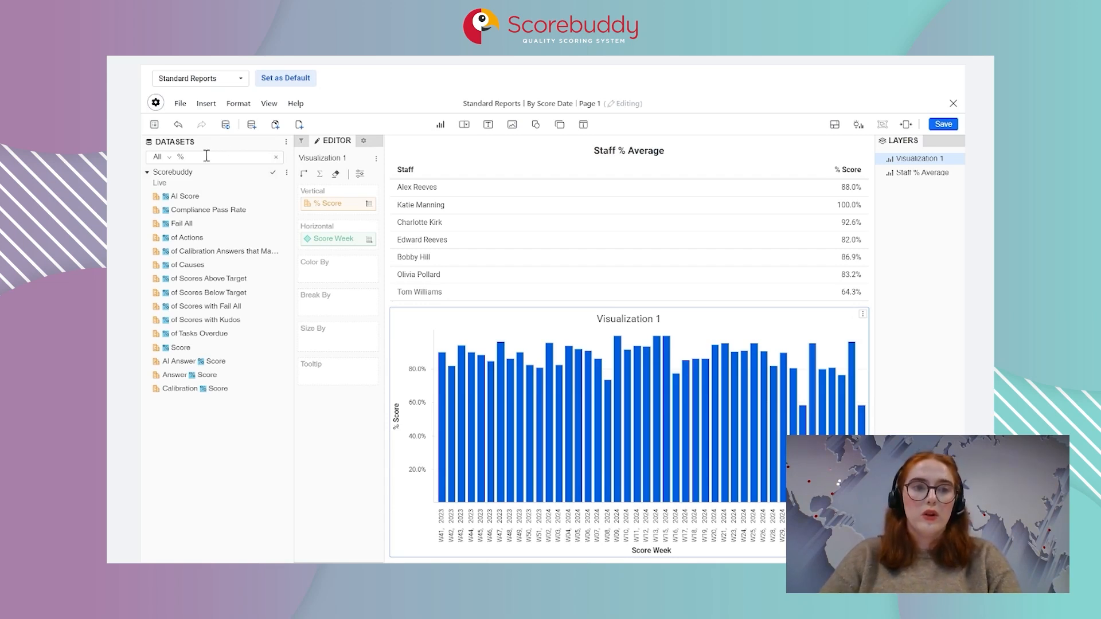
Step: Color the bars by % Score and sort them by % Score in ascending order
{"action": "left_click_drag", "start_coordinate": [196, 348], "coordinate": [338, 281]}
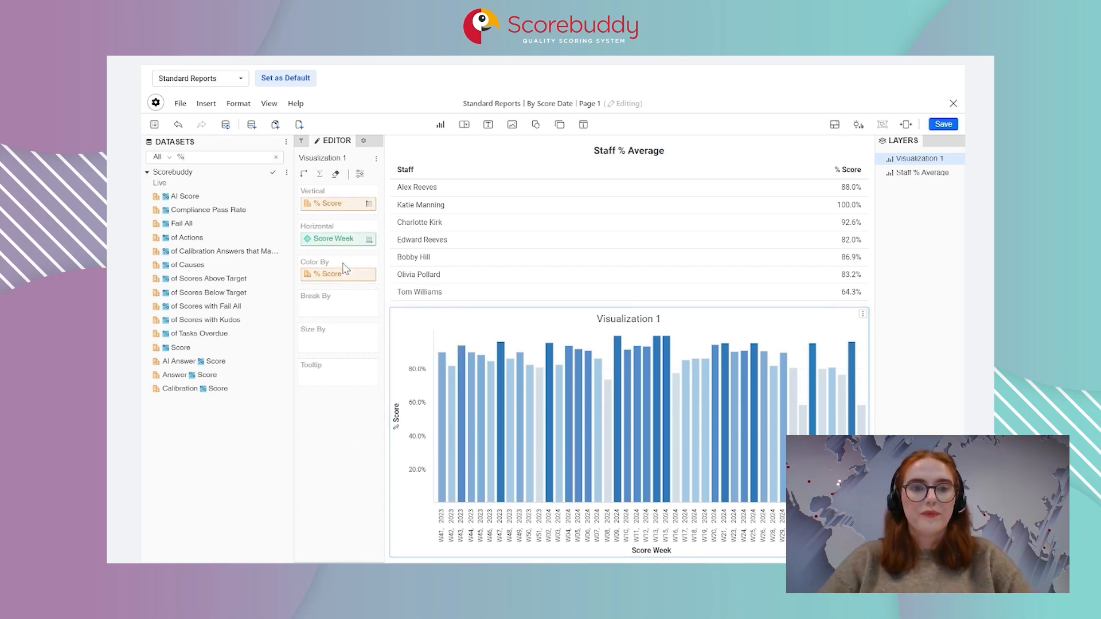
{"action": "left_click", "coordinate": [340, 206]}
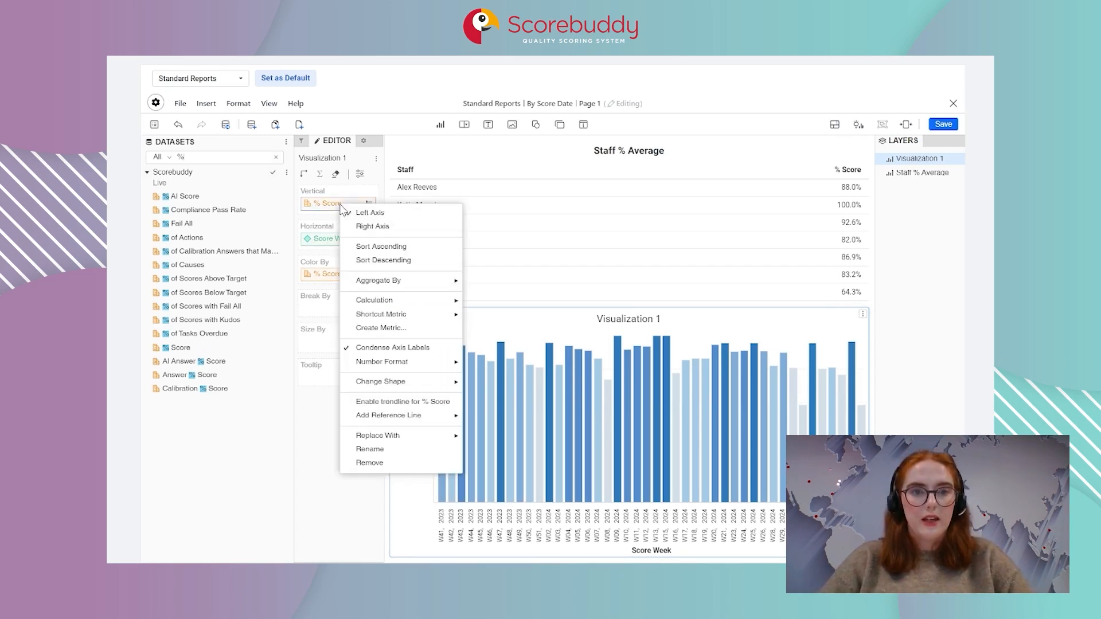
{"action": "left_click", "coordinate": [387, 247]}
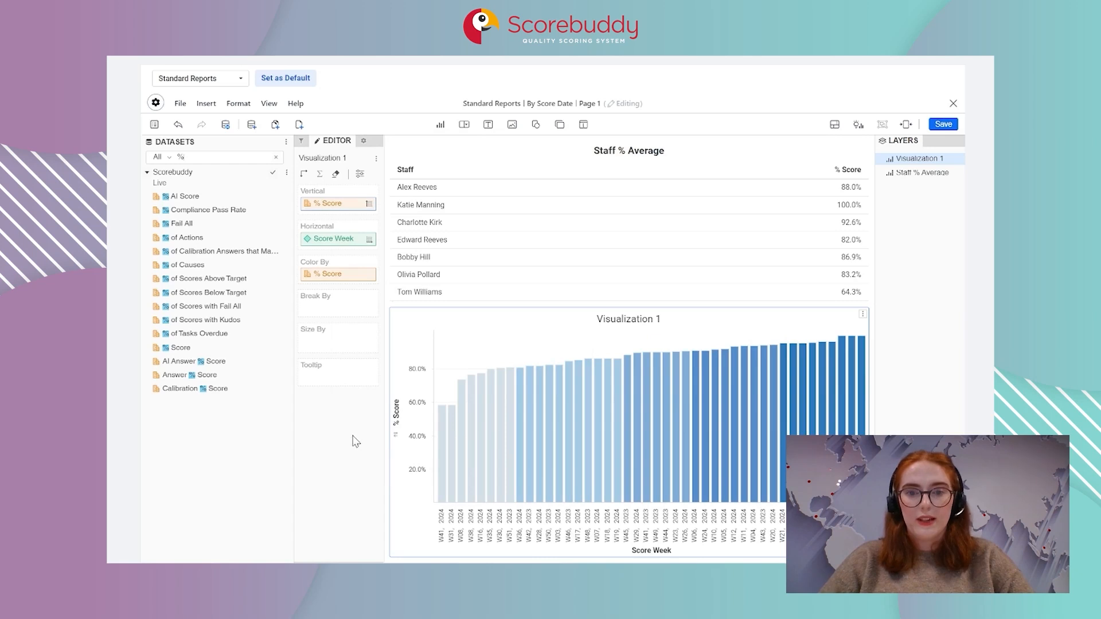
{"action": "mouse_move", "coordinate": [439, 478]}
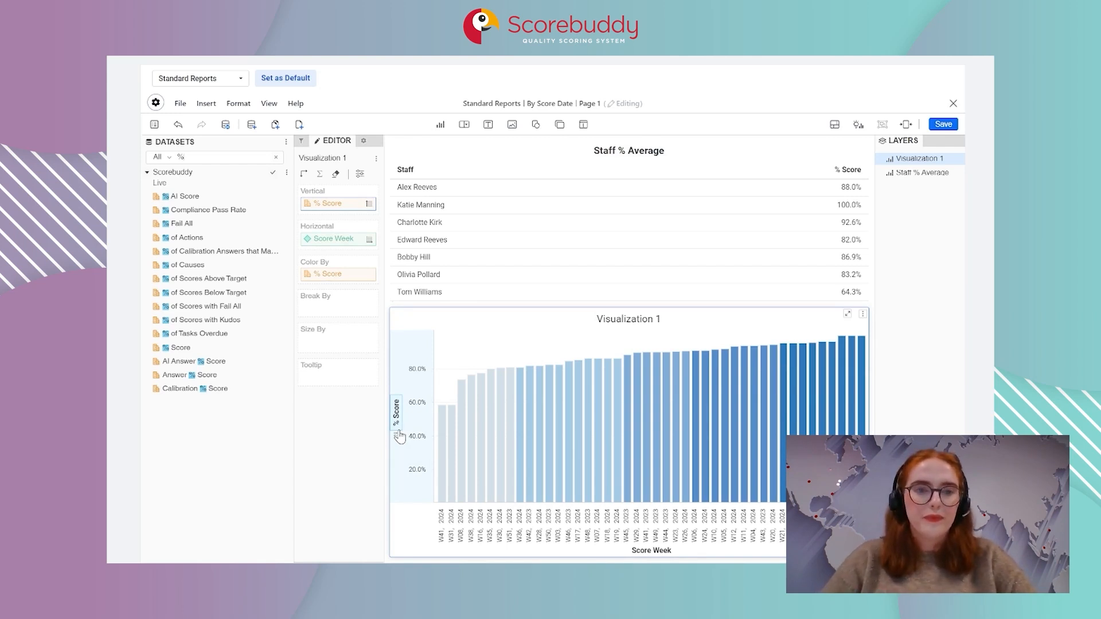
Step: Set the color thresholds of the chart's Color By % Score metric to the Tropical Jungle palette
{"action": "left_click", "coordinate": [336, 277]}
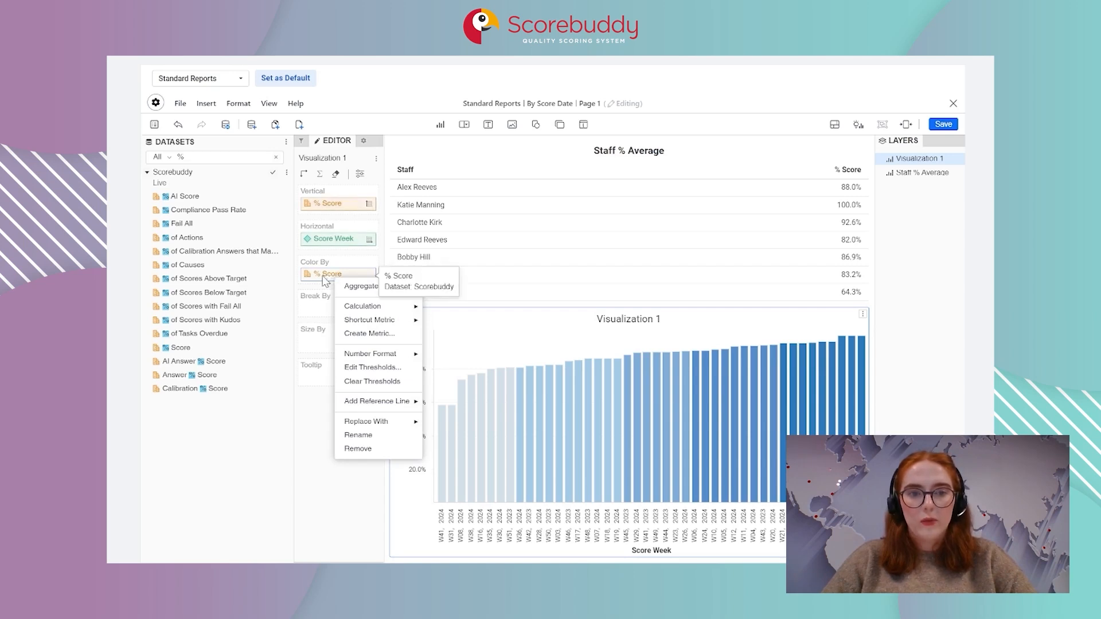
{"action": "left_click", "coordinate": [373, 368]}
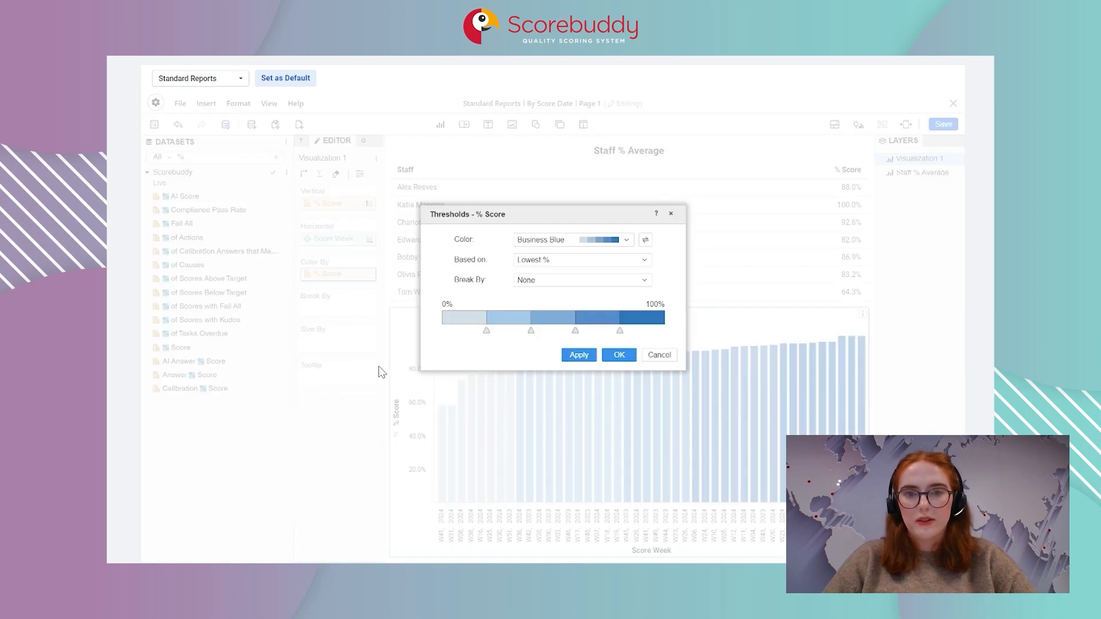
{"action": "left_click", "coordinate": [612, 241]}
{"action": "scroll", "coordinate": [602, 304], "scroll_direction": "down", "scroll_amount": 3}
{"action": "scroll", "coordinate": [606, 321], "scroll_direction": "down", "scroll_amount": 2}
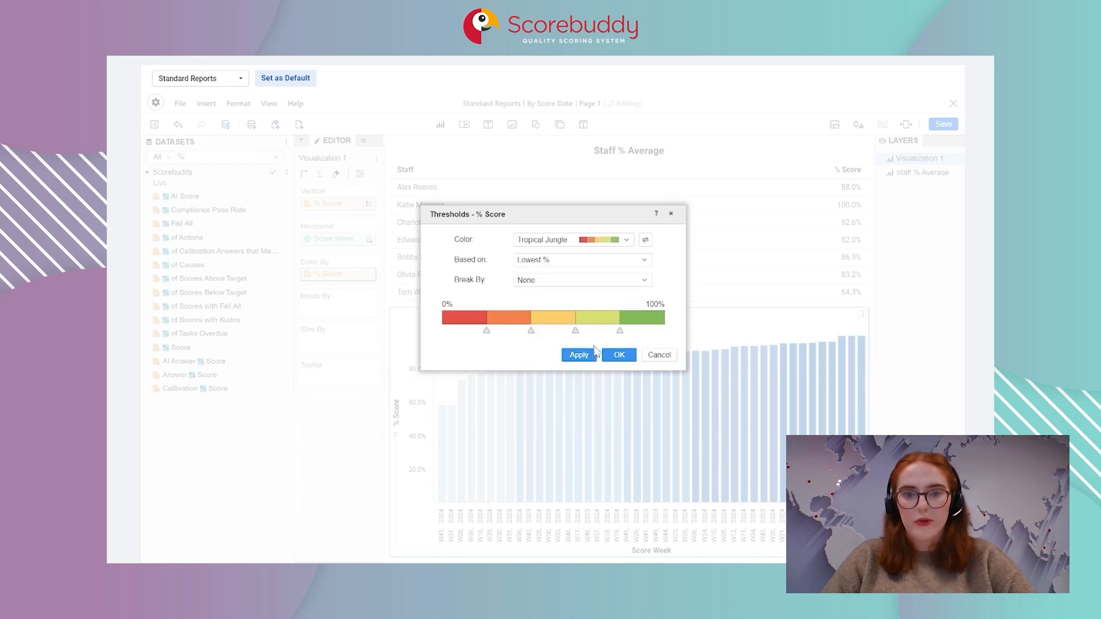
{"action": "left_click", "coordinate": [591, 354]}
{"action": "left_click", "coordinate": [579, 355]}
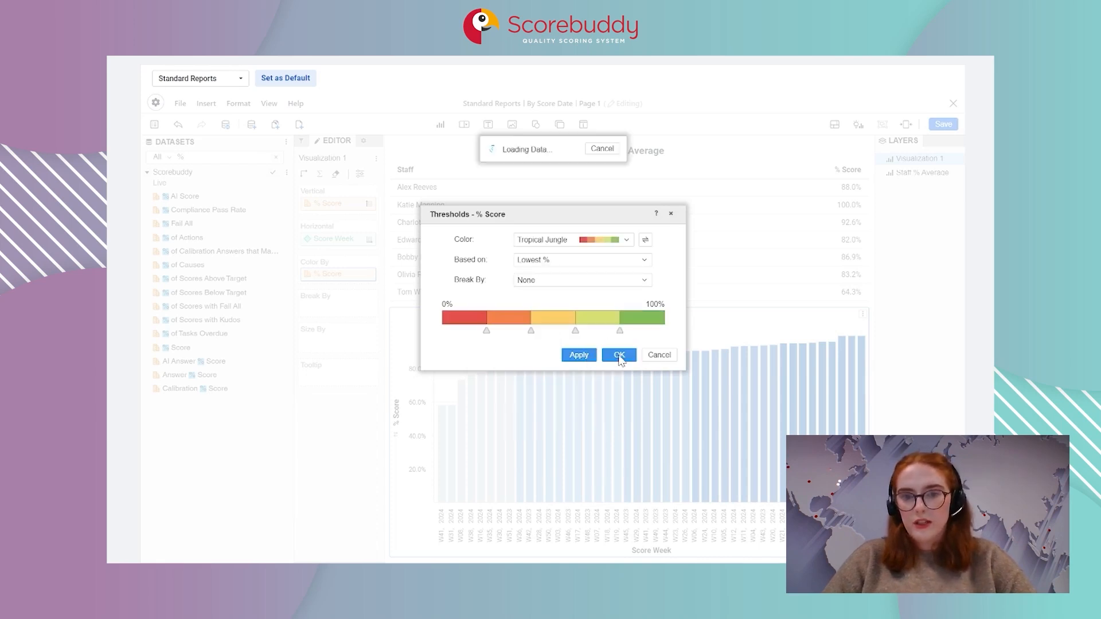
{"action": "left_click", "coordinate": [619, 355]}
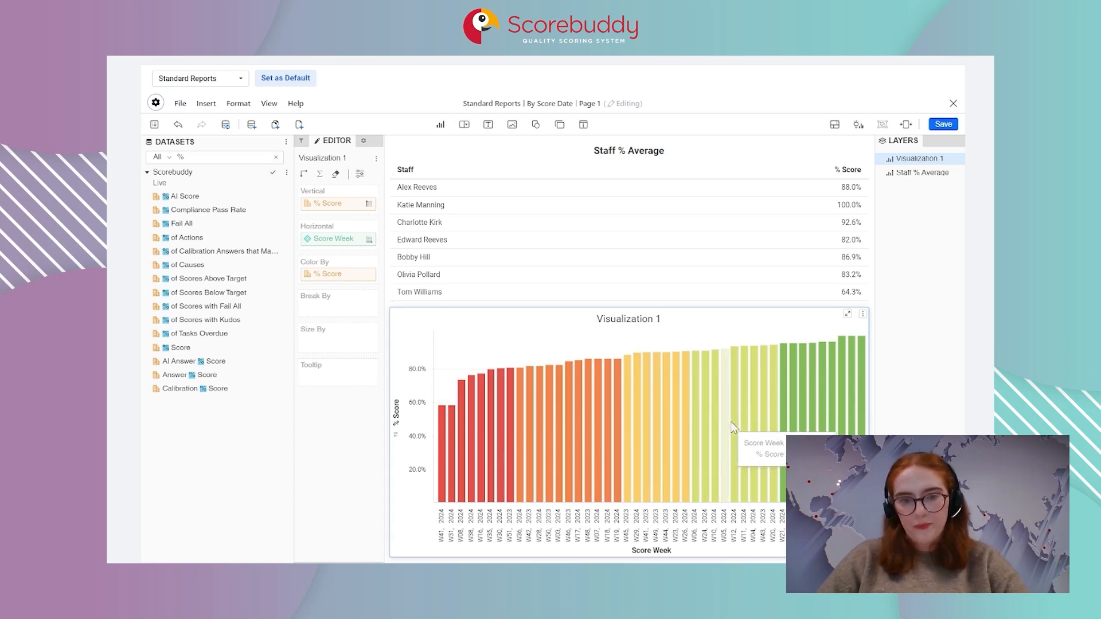
Step: Rename the bar chart as "Average % by Week"
{"action": "left_click", "coordinate": [363, 141]}
{"action": "left_click", "coordinate": [377, 159]}
{"action": "left_click", "coordinate": [396, 171]}
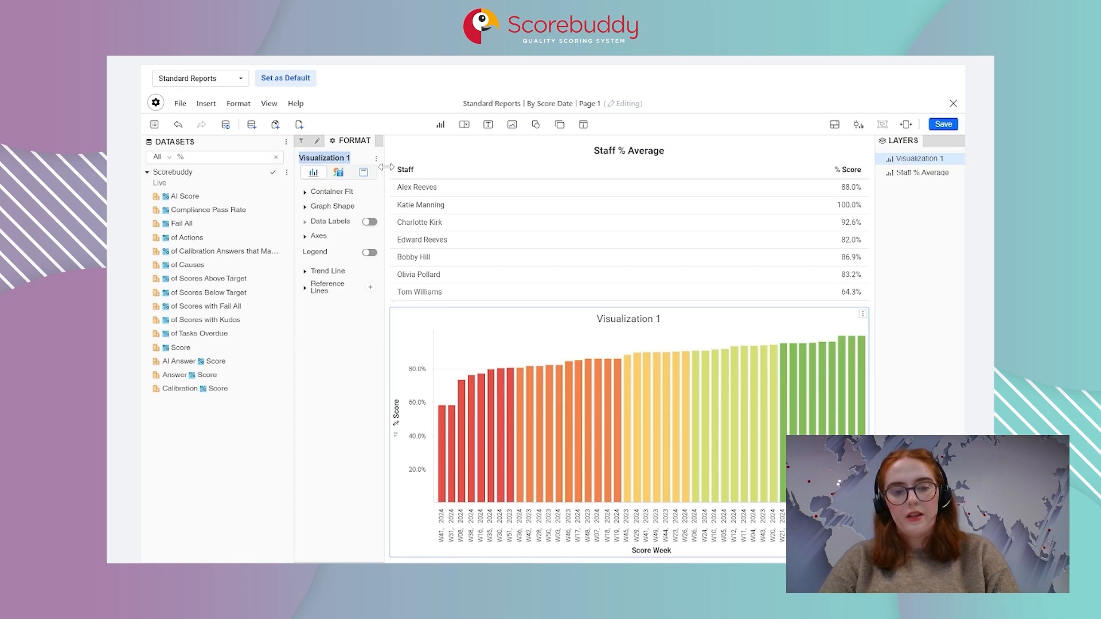
{"action": "type", "text": "Average % by Week"}
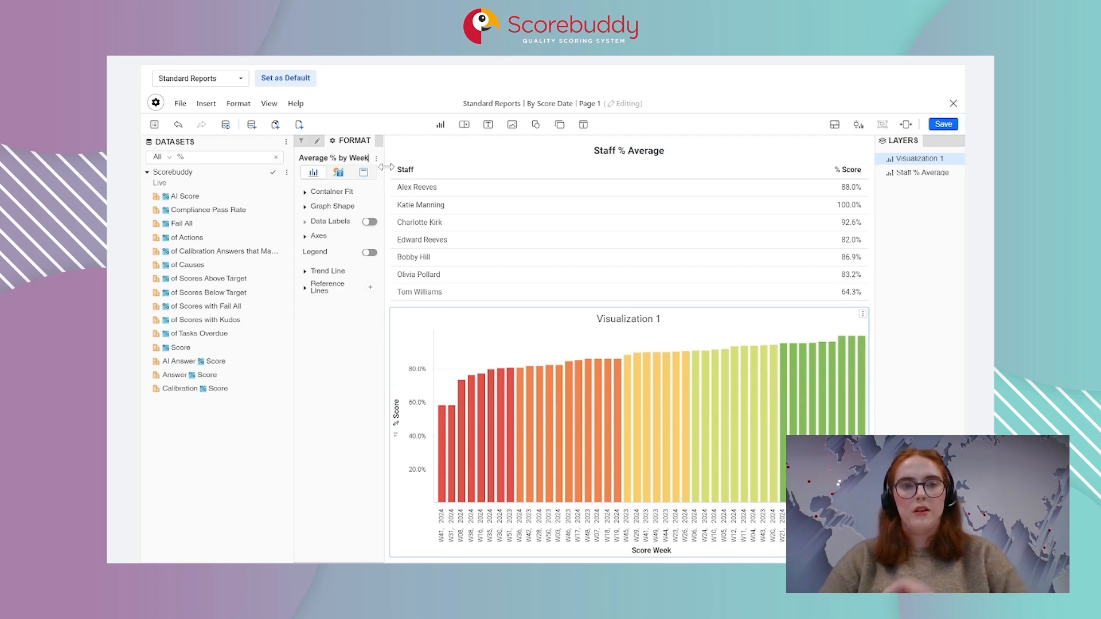
{"action": "key", "text": "Return"}
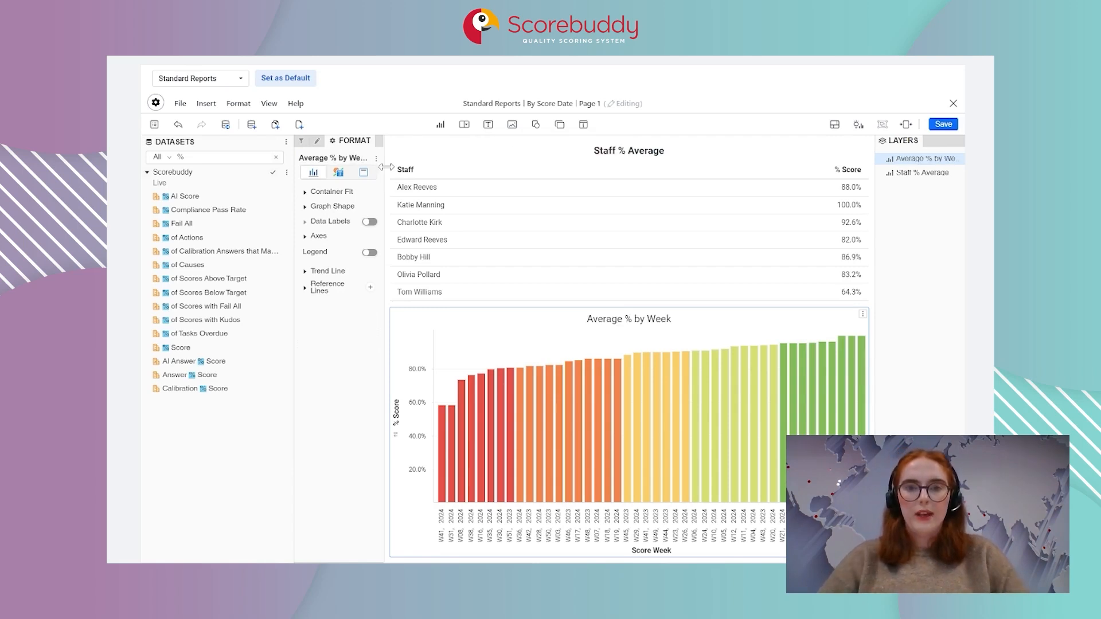
{"action": "key", "text": "F11"}
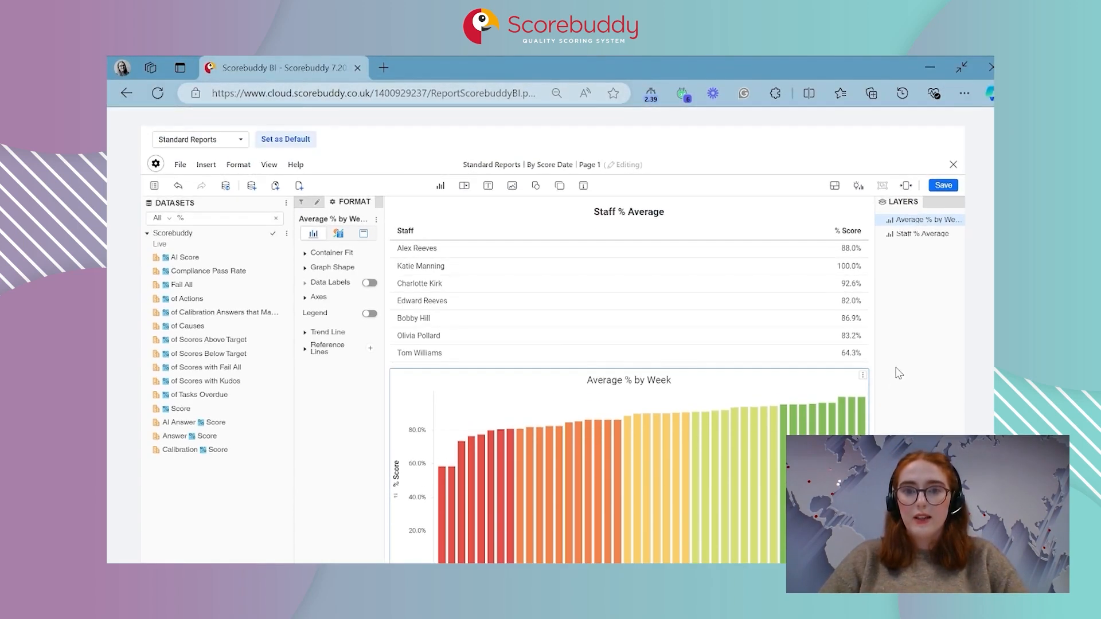
{"action": "key", "text": "F11"}
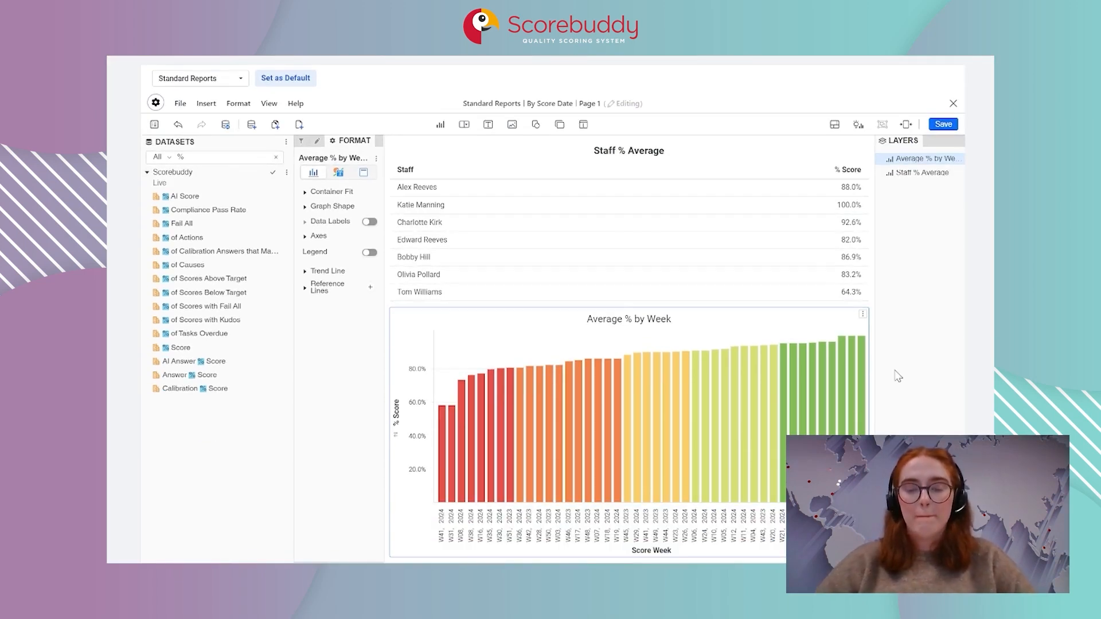
{"action": "scroll", "coordinate": [889, 373], "scroll_direction": "up", "scroll_amount": 1}
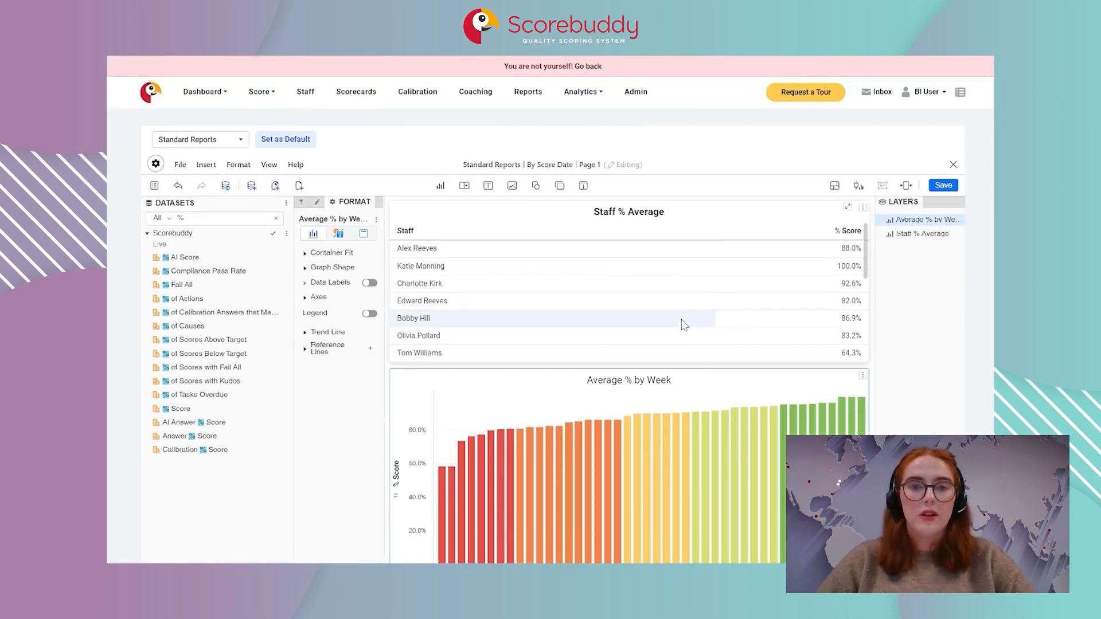
{"action": "left_click", "coordinate": [442, 185]}
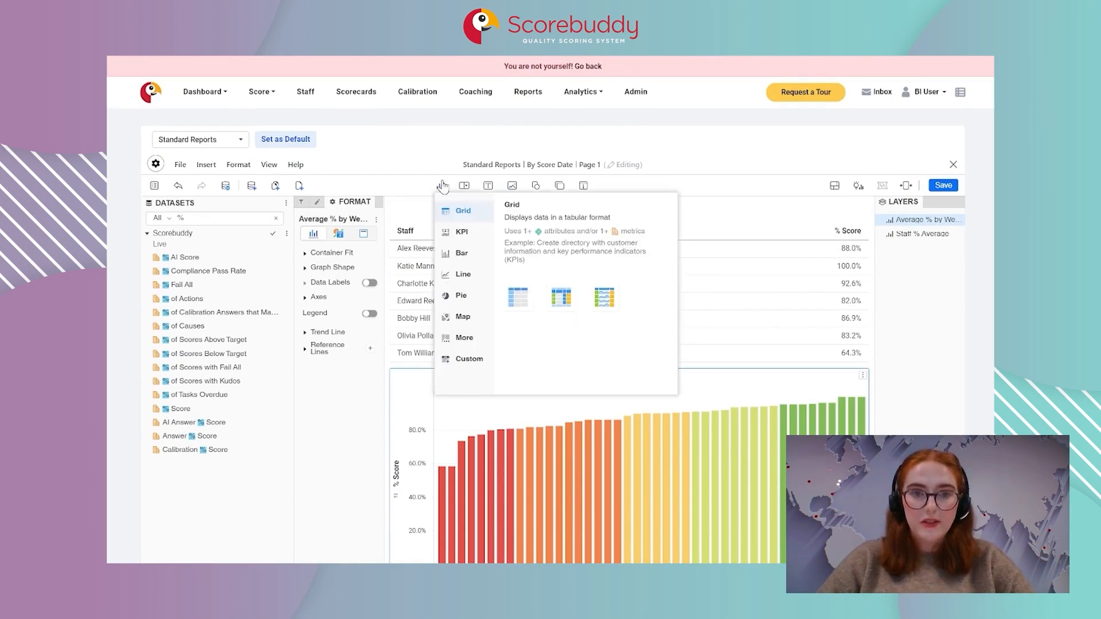
{"action": "mouse_move", "coordinate": [471, 243]}
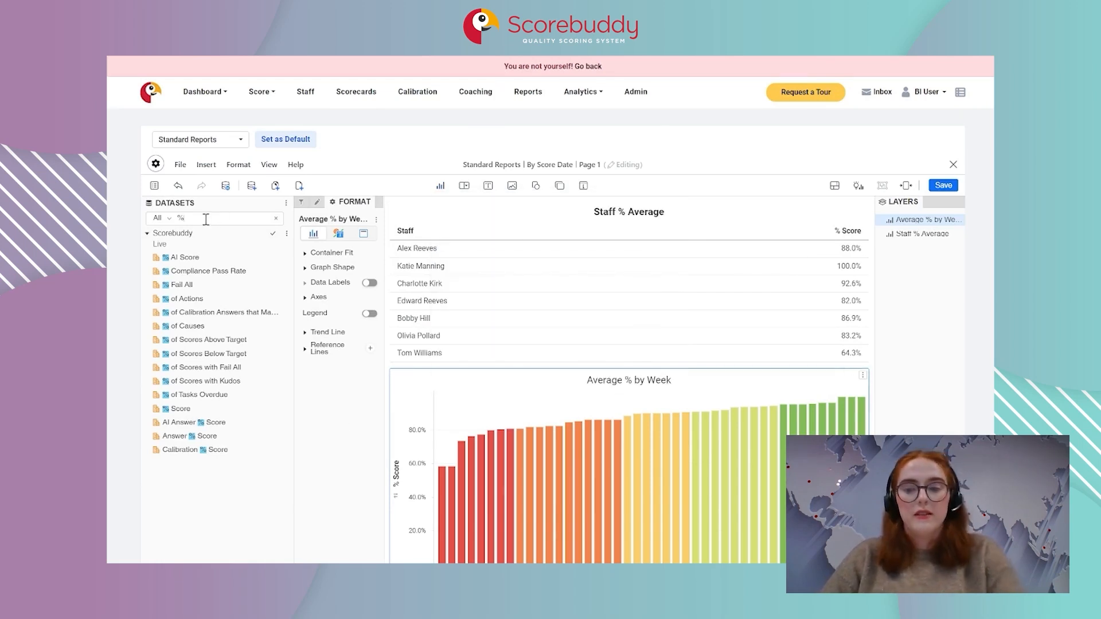
Step: Clear the % search filter from the Scorebuddy dataset and browse its full list of attributes and metrics
{"action": "key", "text": "BackSpace"}
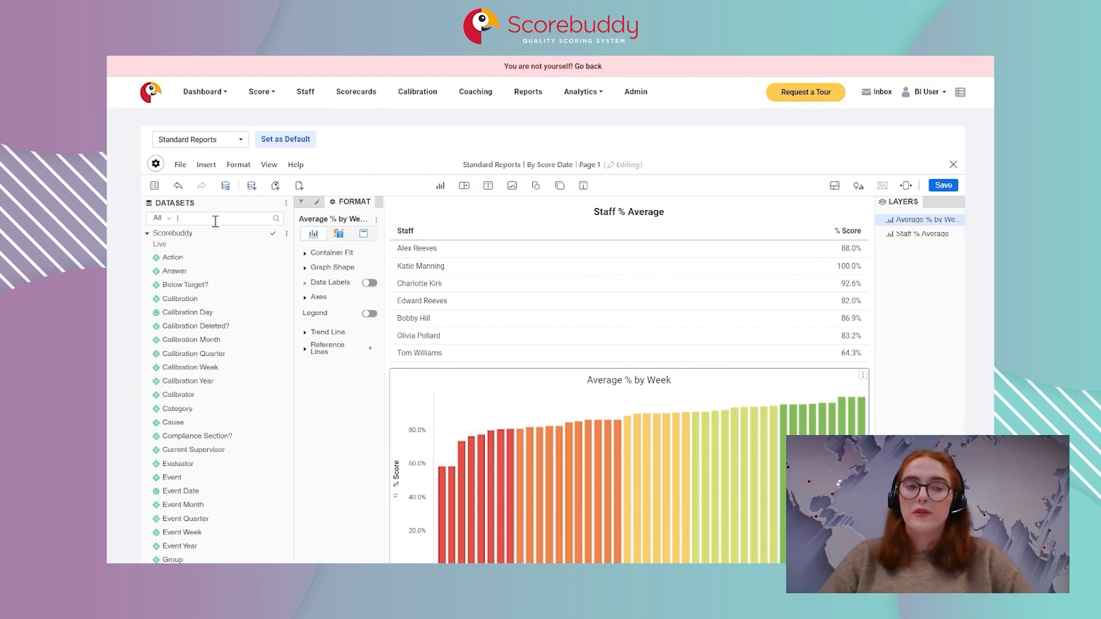
{"action": "scroll", "coordinate": [207, 298], "scroll_direction": "down", "scroll_amount": 15}
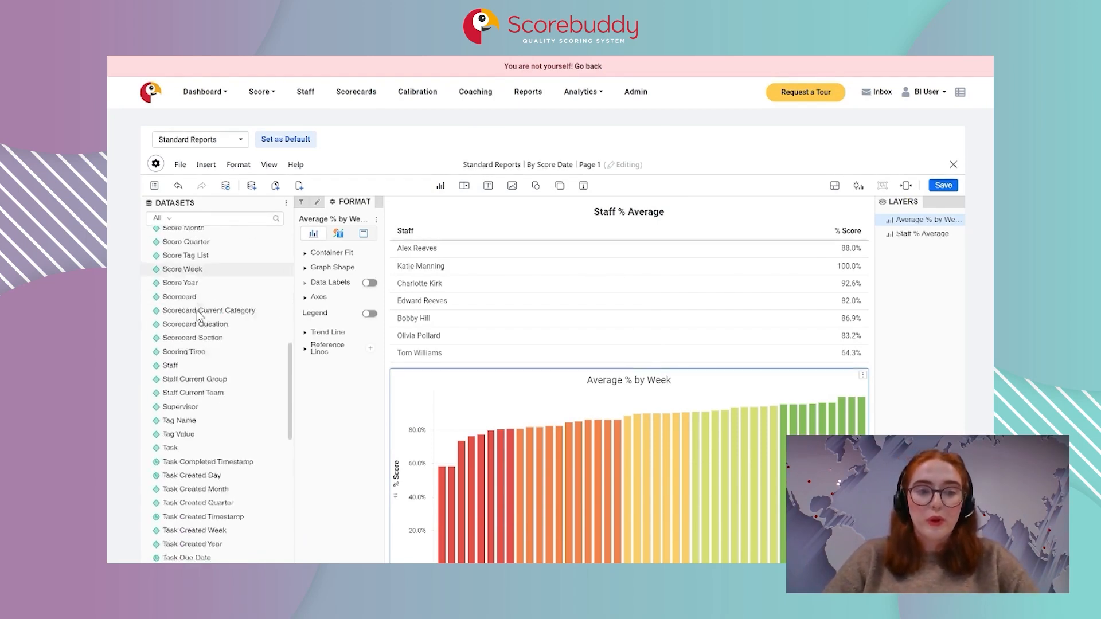
{"action": "scroll", "coordinate": [195, 308], "scroll_direction": "down", "scroll_amount": 1}
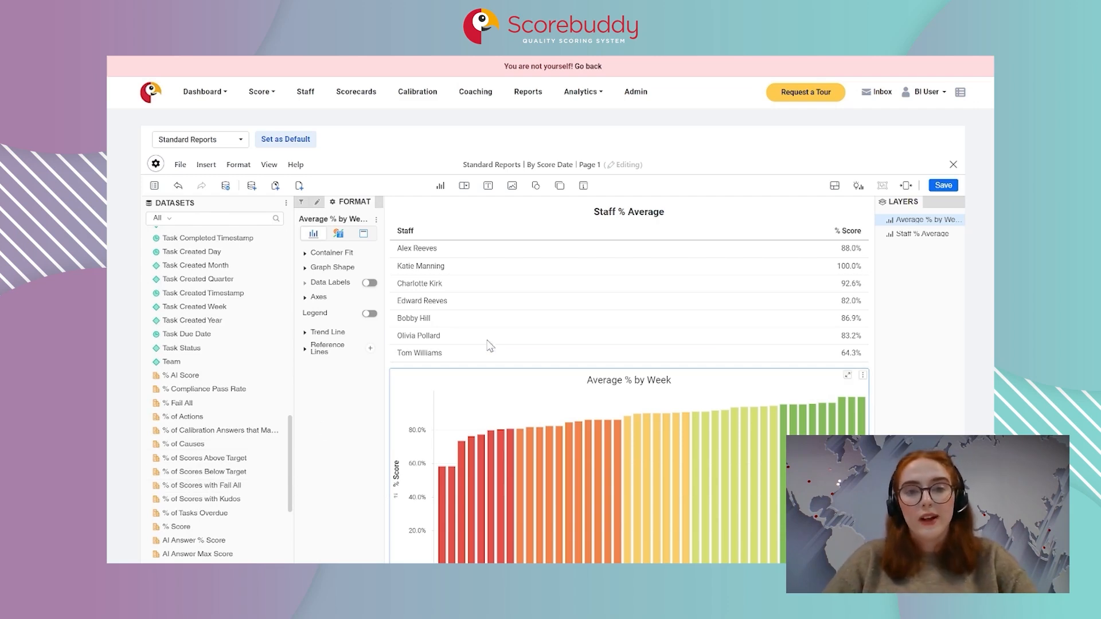
{"action": "left_click", "coordinate": [692, 285]}
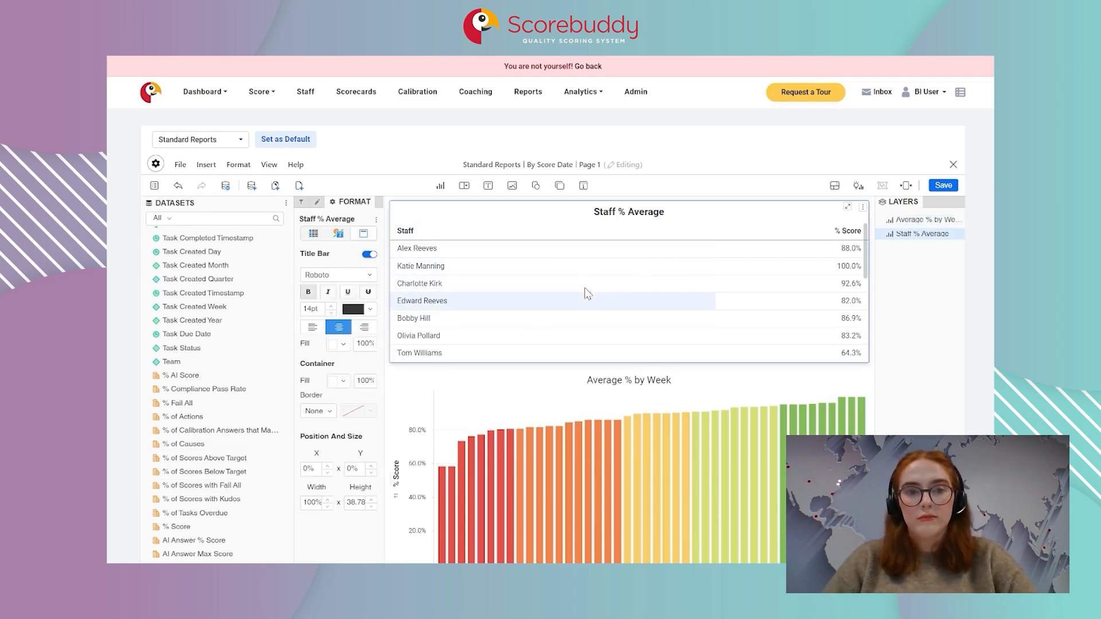
{"action": "left_click", "coordinate": [688, 380]}
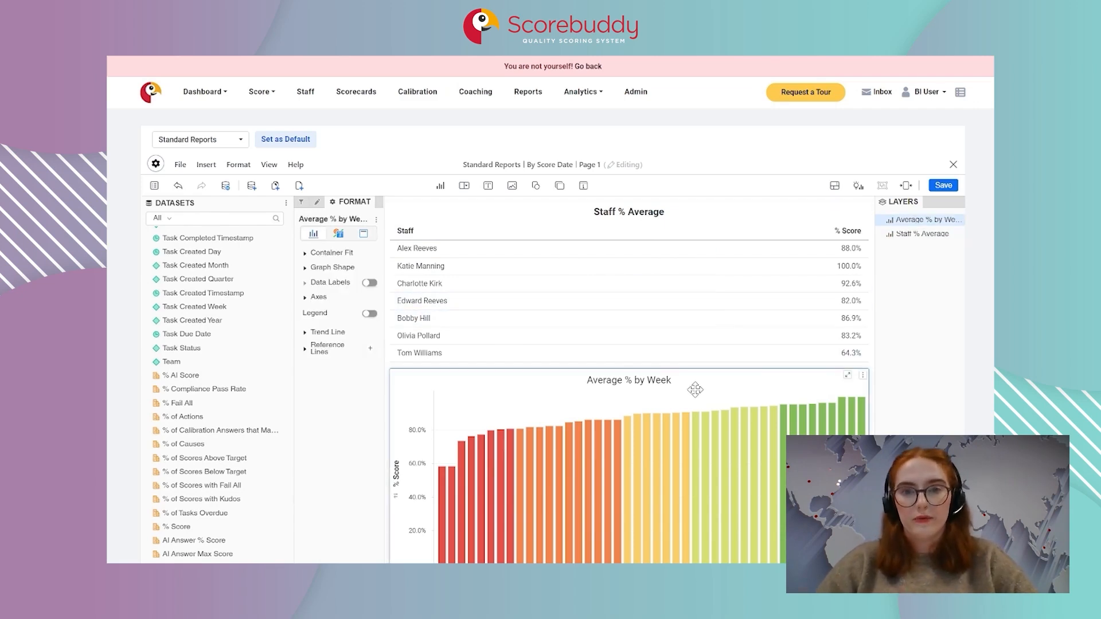